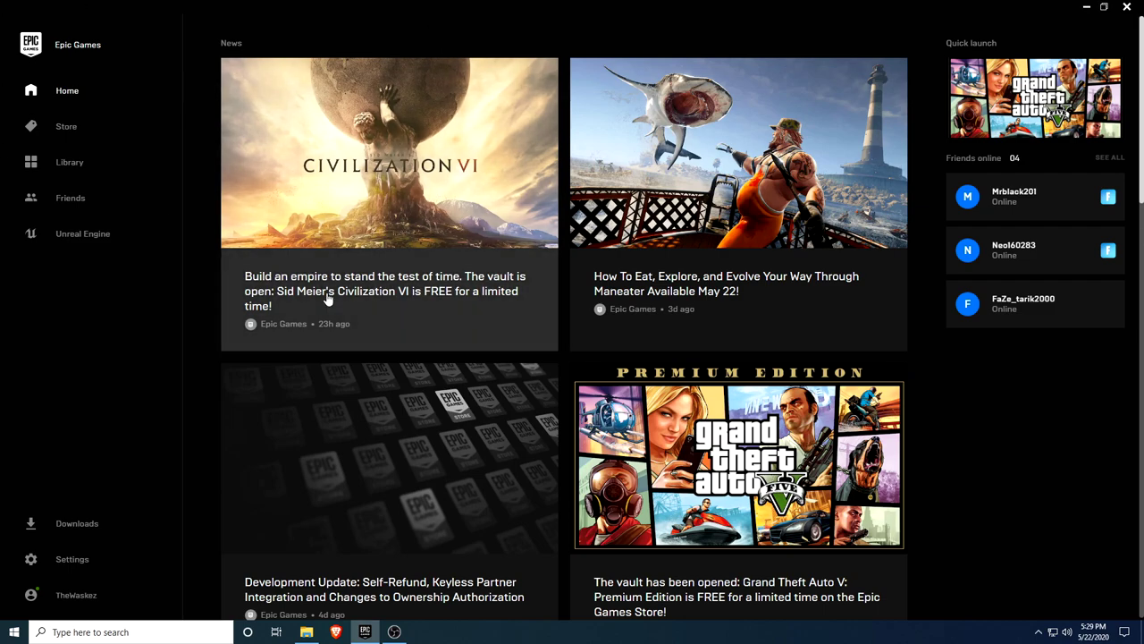
Step: Order Civilization VI for $0.00 from its store page, agreeing to share email with 2K Games
click(326, 292)
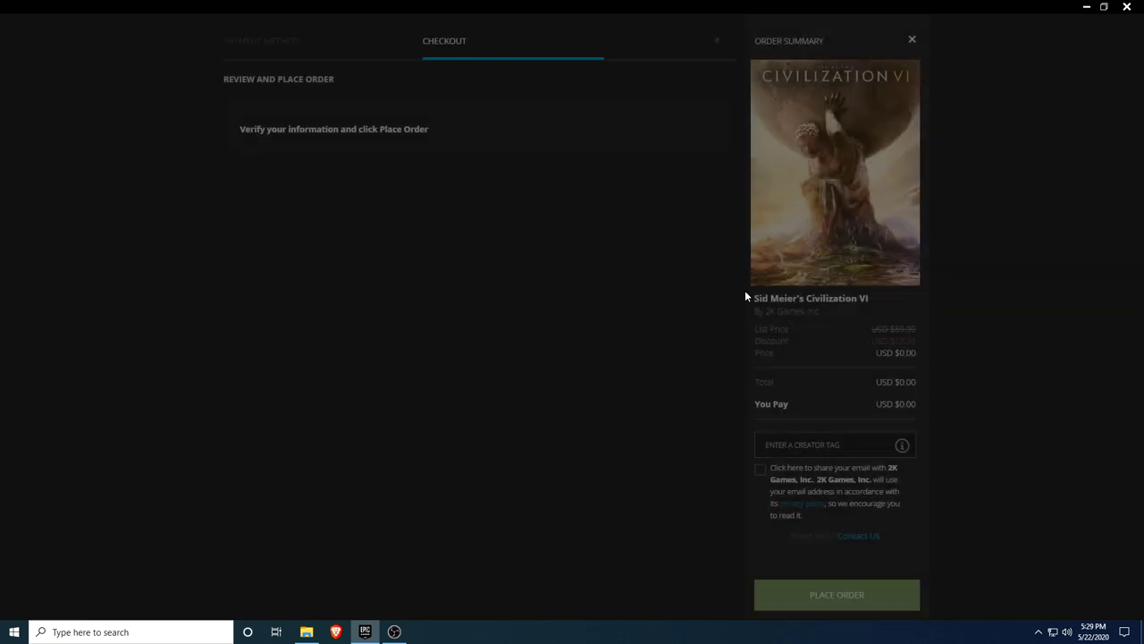
click(760, 468)
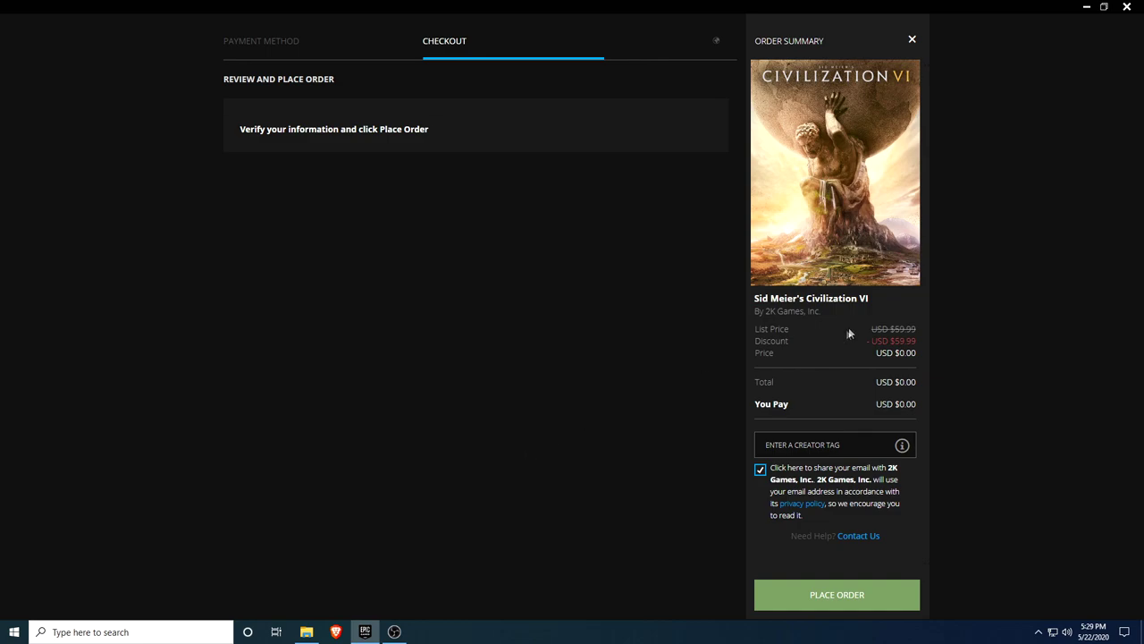
drag(916, 404, 898, 404)
click(1037, 348)
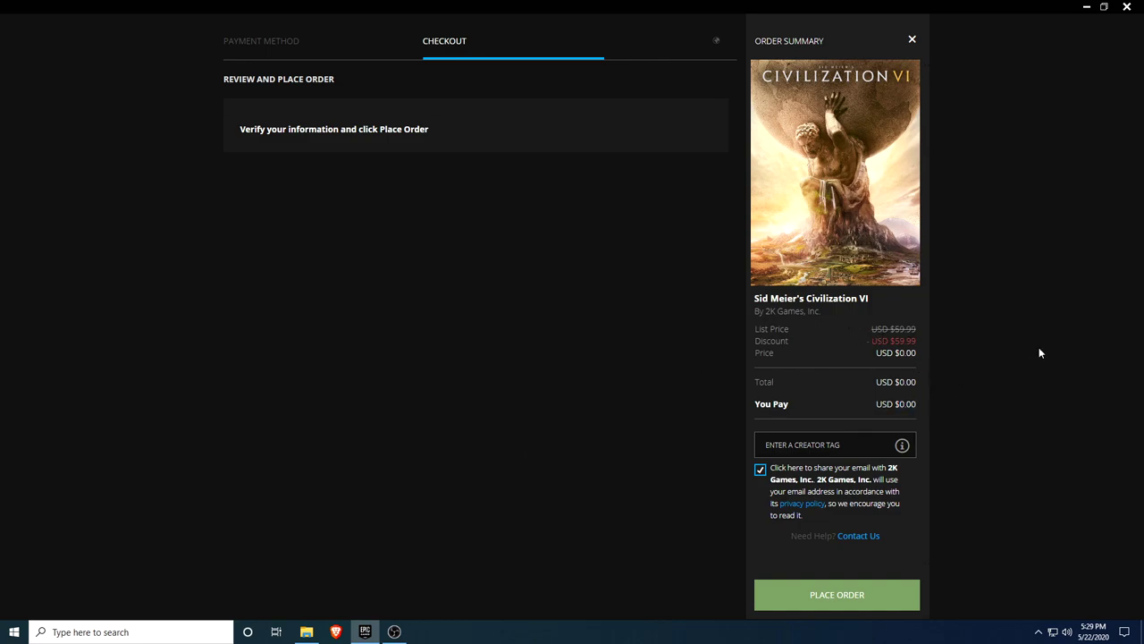
click(832, 605)
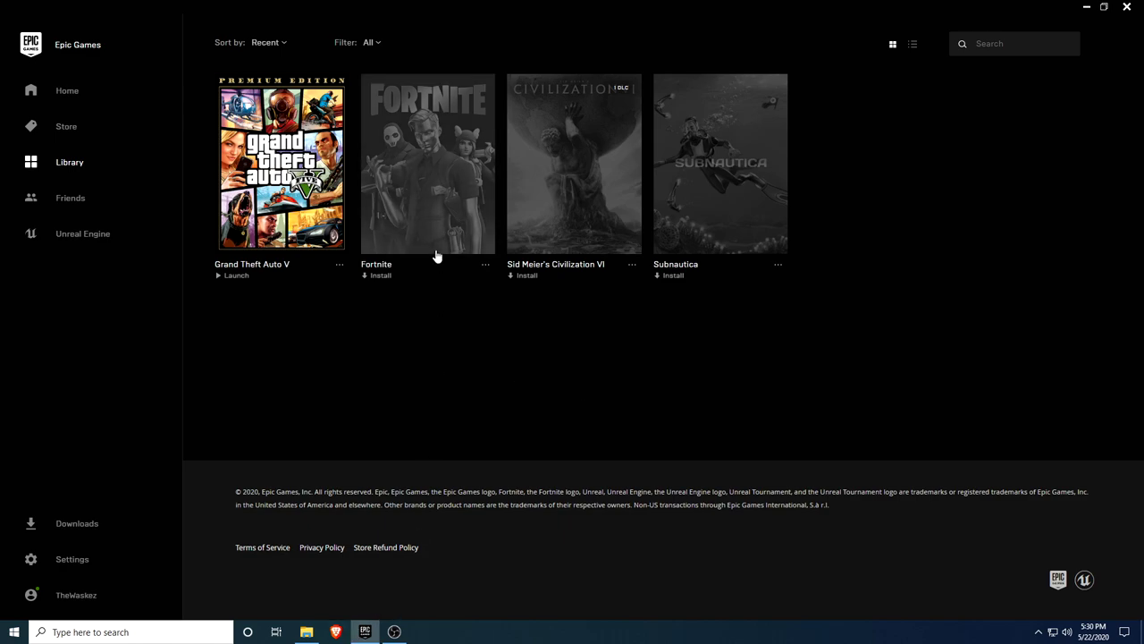
Step: Go to the Library and begin installing Sid Meier's Civilization VI
click(67, 91)
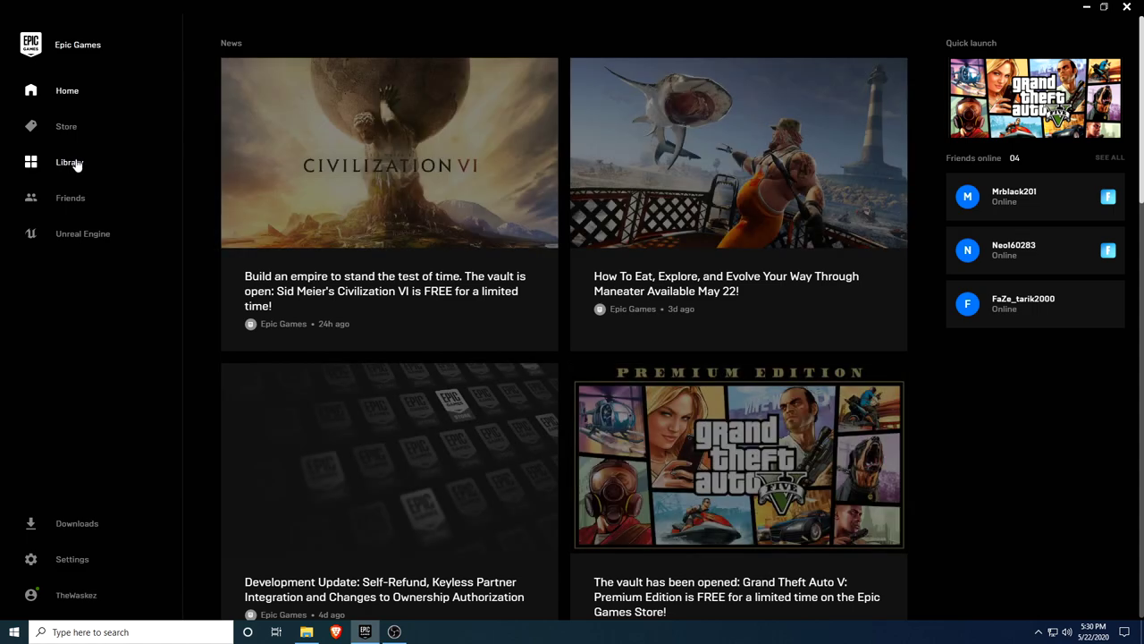
click(69, 162)
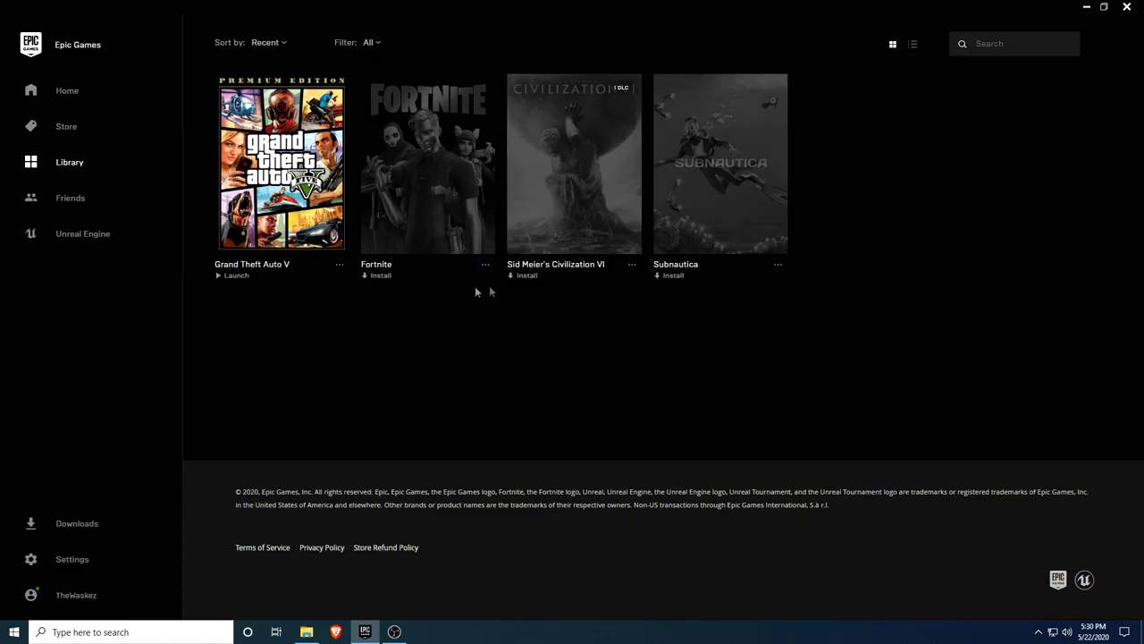
click(527, 276)
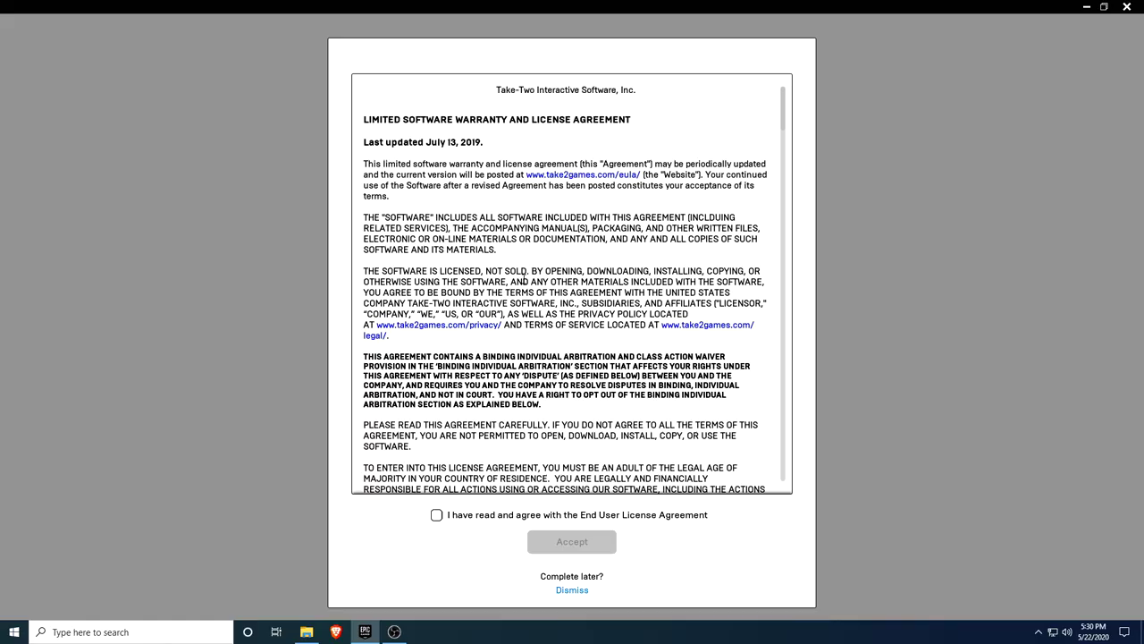
scroll(572, 268, down, 5)
scroll(572, 268, down, 5)
scroll(572, 269, down, 5)
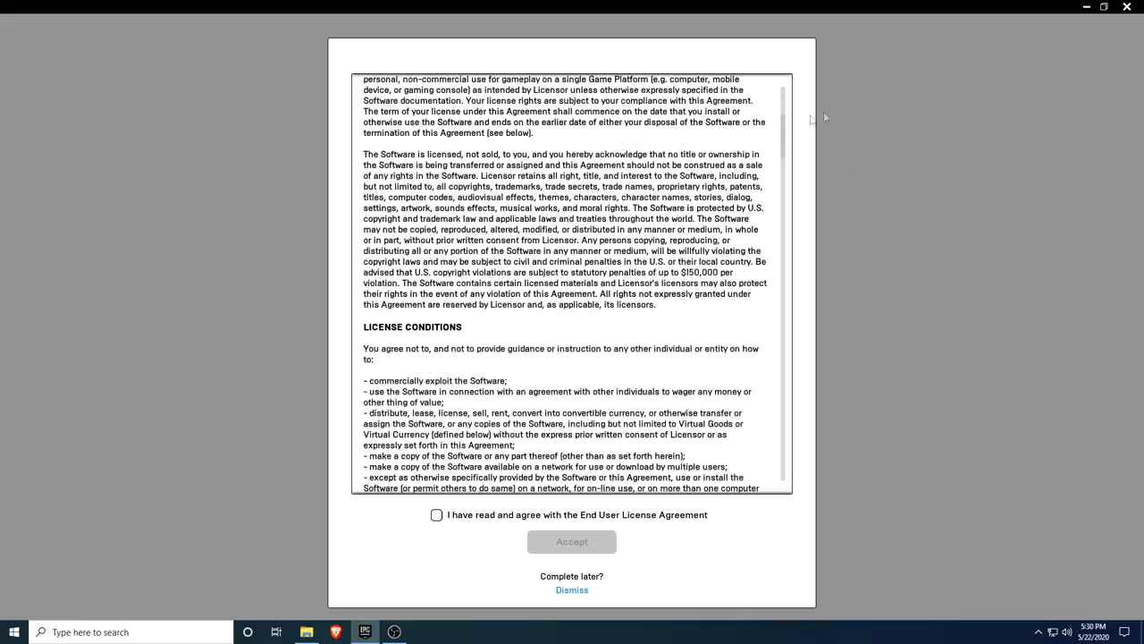